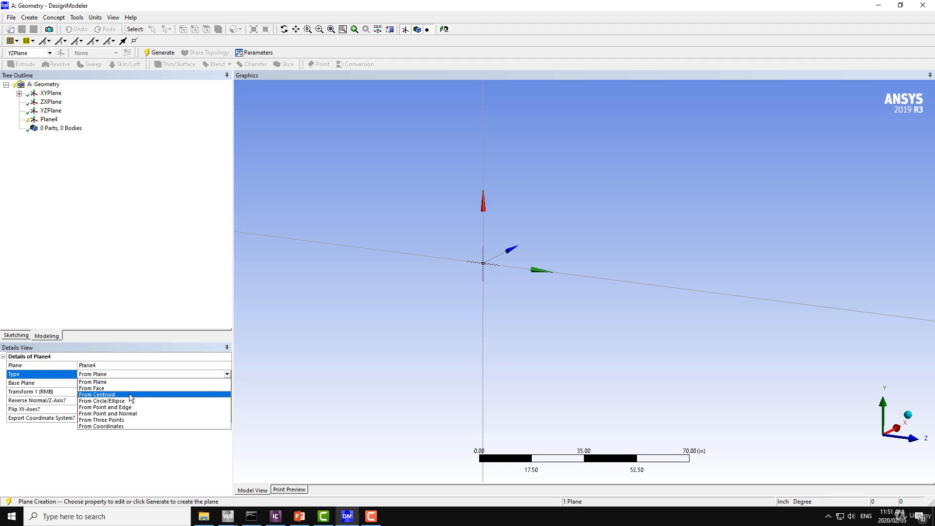
- Define the new plane with type From Plane and YZPlane as its base plane
{"action": "left_click", "coordinate": [107, 381]}
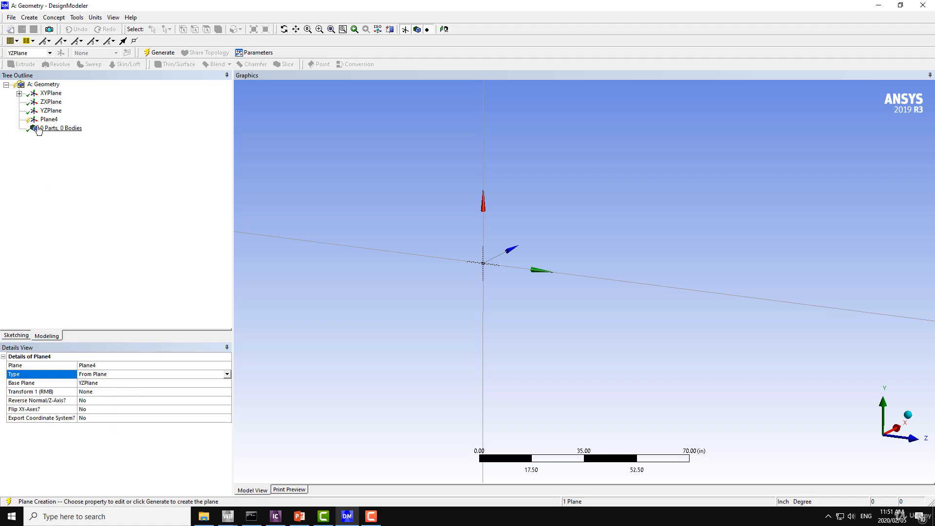
{"action": "left_click", "coordinate": [107, 383]}
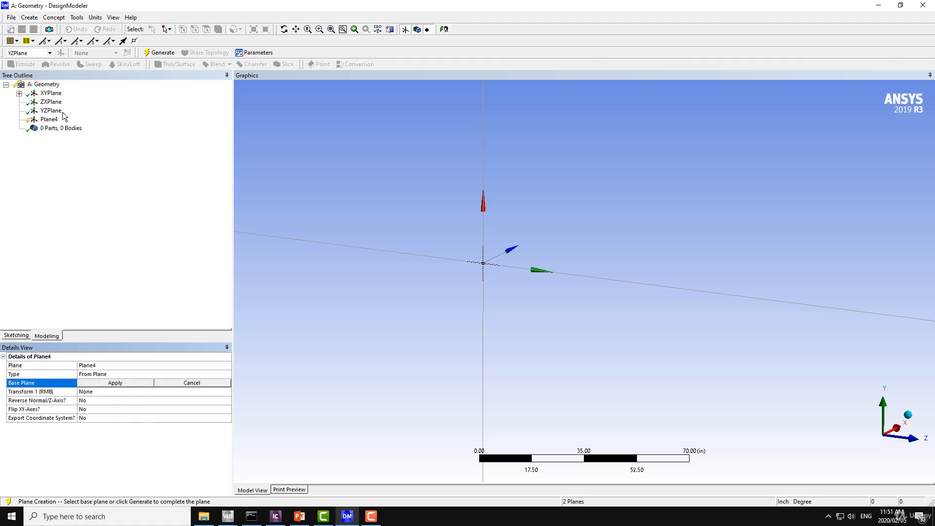
{"action": "left_click", "coordinate": [52, 110]}
{"action": "left_click", "coordinate": [113, 383]}
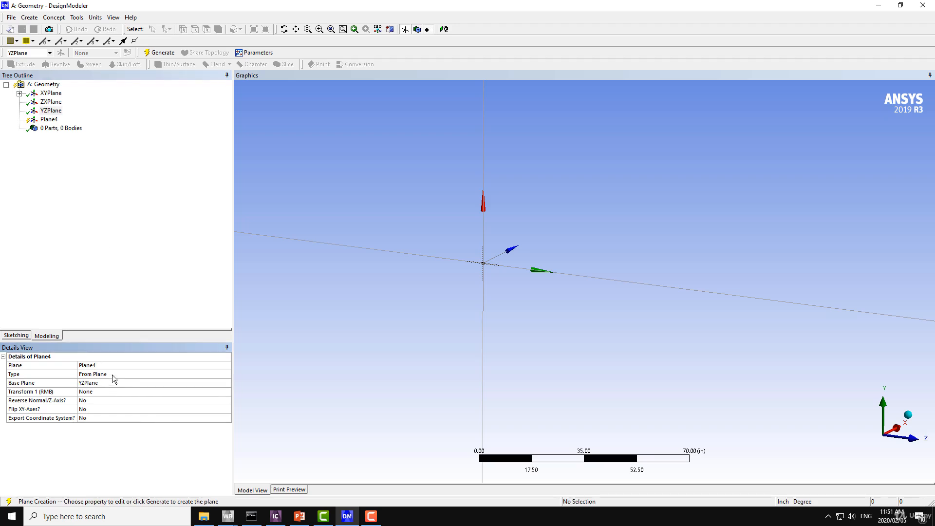
- Set Sketch1 under XYPlane to always be shown
{"action": "middle_click_drag", "start_coordinate": [412, 312], "coordinate": [375, 319]}
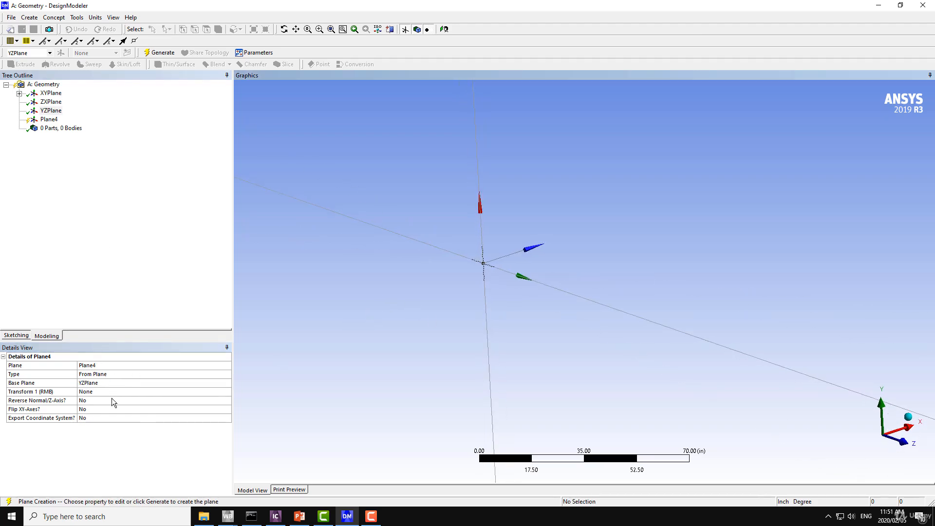
{"action": "mouse_move", "coordinate": [463, 327]}
{"action": "middle_mouse_down"}
{"action": "mouse_move", "coordinate": [411, 291]}
{"action": "mouse_move", "coordinate": [477, 298]}
{"action": "middle_mouse_up"}
{"action": "left_click", "coordinate": [19, 93]}
{"action": "left_click", "coordinate": [61, 102]}
{"action": "right_click", "coordinate": [59, 101]}
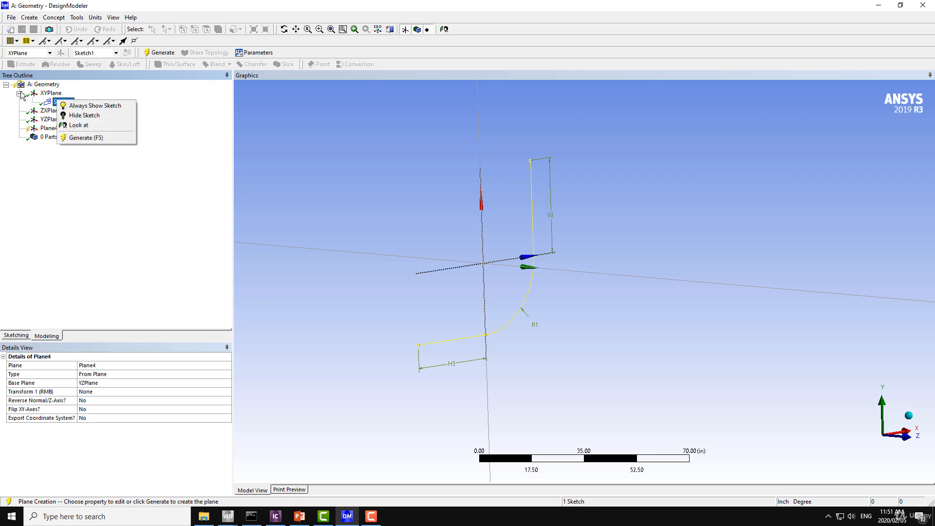
{"action": "left_click", "coordinate": [48, 94]}
{"action": "left_click", "coordinate": [63, 103]}
{"action": "right_click", "coordinate": [64, 103]}
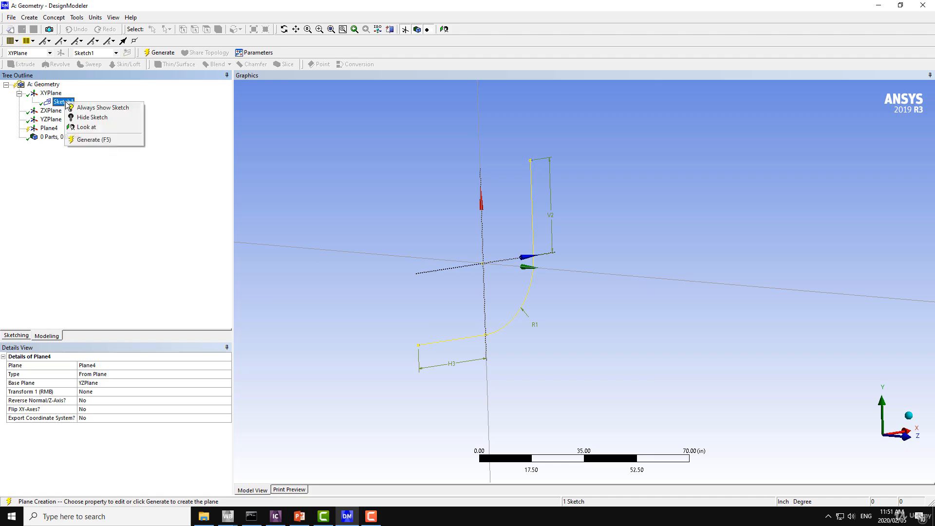
{"action": "left_click", "coordinate": [87, 108]}
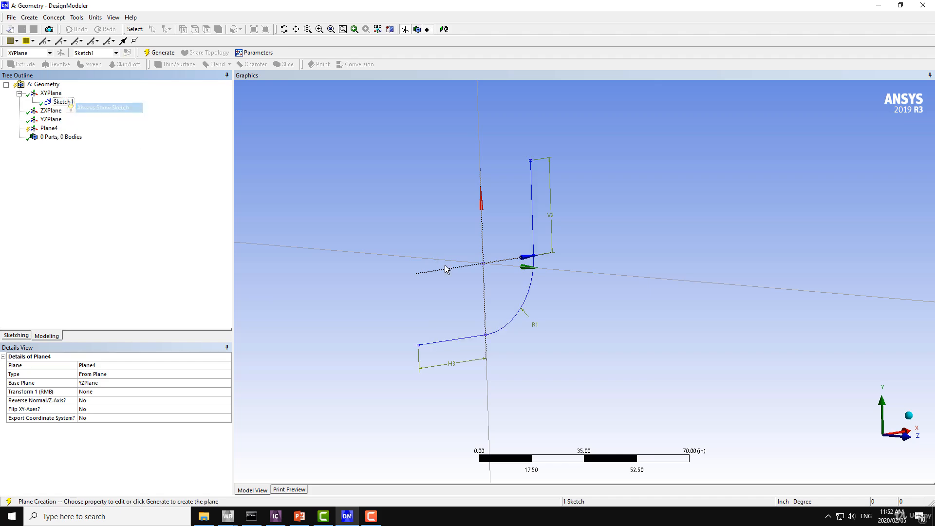
- Examine the position and axis directions of Plane4 relative to the Sketch1 path and the global axes
{"action": "middle_click_drag", "start_coordinate": [447, 268], "coordinate": [380, 253]}
{"action": "left_click", "coordinate": [49, 128]}
{"action": "middle_click_drag", "start_coordinate": [266, 203], "coordinate": [350, 215]}
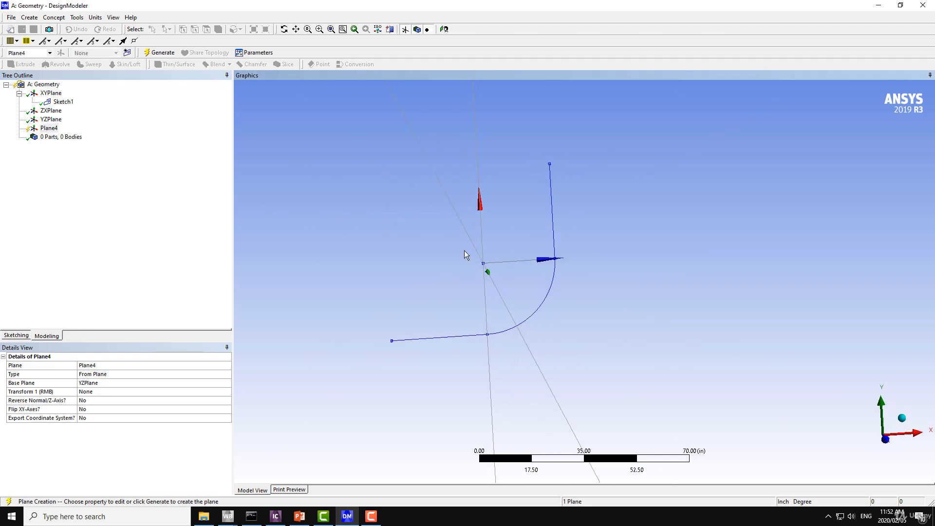
{"action": "mouse_move", "coordinate": [484, 268]}
{"action": "middle_mouse_down"}
{"action": "mouse_move", "coordinate": [496, 259]}
{"action": "mouse_move", "coordinate": [486, 267]}
{"action": "middle_mouse_up"}
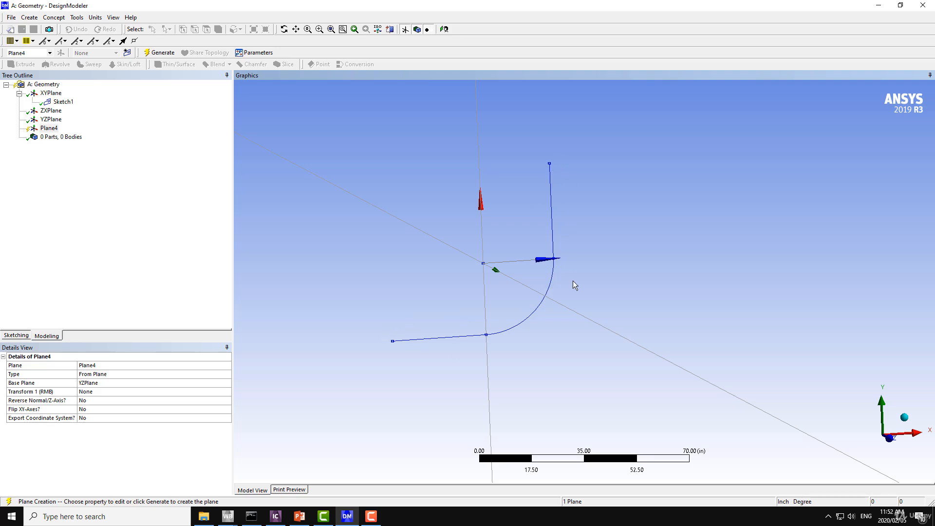
{"action": "mouse_move", "coordinate": [408, 340]}
{"action": "middle_mouse_down"}
{"action": "mouse_move", "coordinate": [324, 355]}
{"action": "mouse_move", "coordinate": [474, 313]}
{"action": "mouse_move", "coordinate": [445, 338]}
{"action": "mouse_move", "coordinate": [398, 344]}
{"action": "mouse_move", "coordinate": [423, 341]}
{"action": "mouse_move", "coordinate": [422, 327]}
{"action": "mouse_move", "coordinate": [414, 340]}
{"action": "middle_mouse_up"}
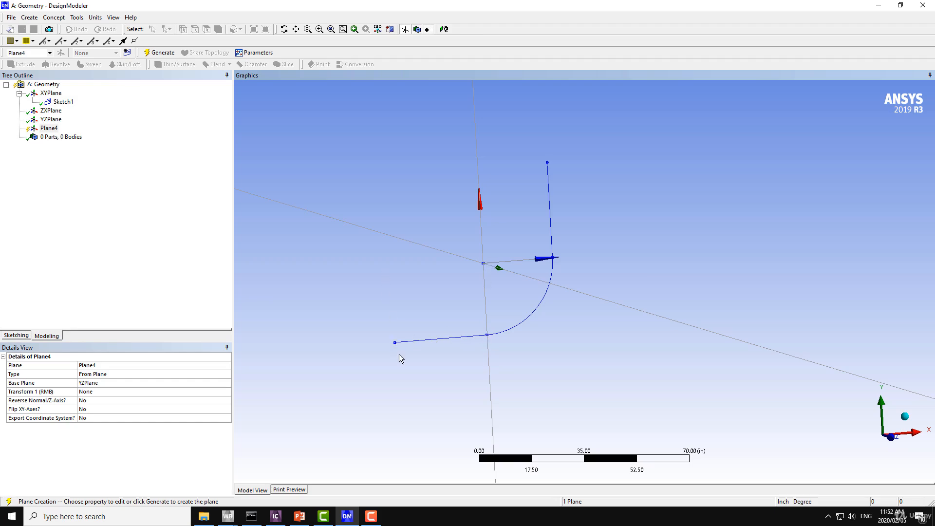
{"action": "mouse_move", "coordinate": [457, 273]}
{"action": "middle_mouse_down"}
{"action": "mouse_move", "coordinate": [422, 272]}
{"action": "mouse_move", "coordinate": [464, 272]}
{"action": "mouse_move", "coordinate": [434, 265]}
{"action": "middle_mouse_up"}
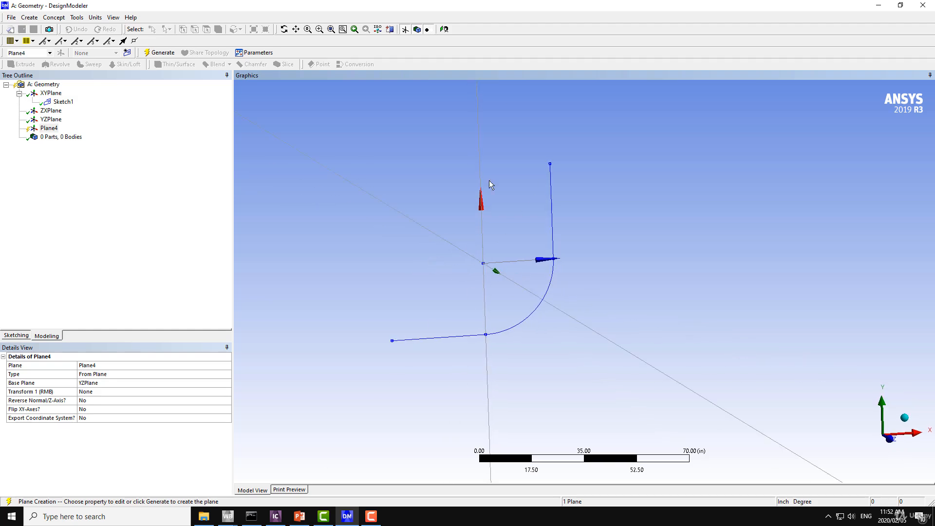
{"action": "mouse_move", "coordinate": [676, 363]}
{"action": "middle_mouse_down"}
{"action": "mouse_move", "coordinate": [679, 355]}
{"action": "mouse_move", "coordinate": [735, 369]}
{"action": "middle_mouse_up"}
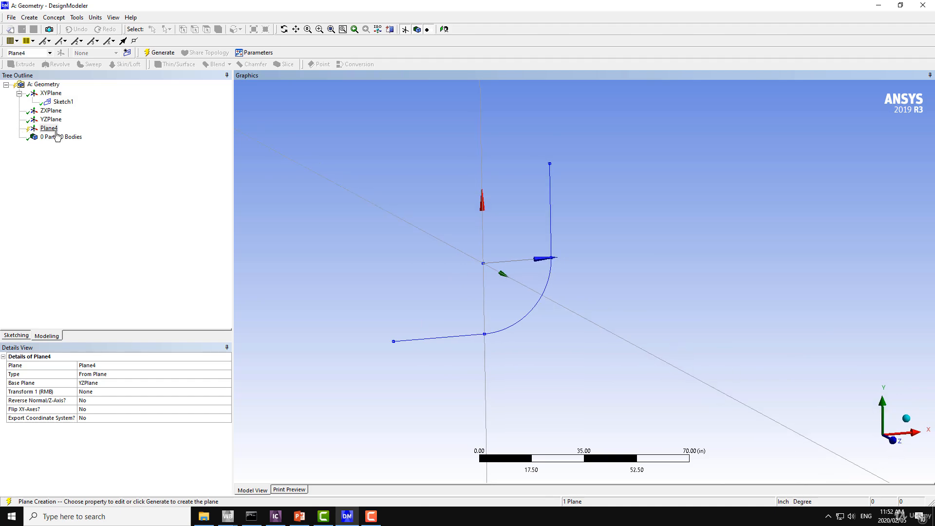
{"action": "middle_click_drag", "start_coordinate": [497, 198], "coordinate": [473, 189]}
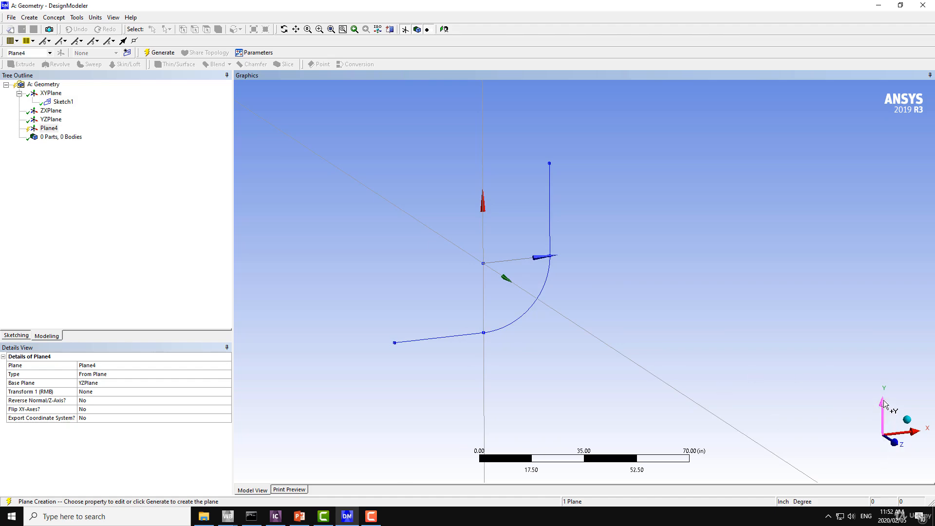
{"action": "left_click", "coordinate": [904, 444]}
{"action": "mouse_move", "coordinate": [716, 364]}
{"action": "middle_mouse_down"}
{"action": "mouse_move", "coordinate": [742, 385]}
{"action": "mouse_move", "coordinate": [443, 283]}
{"action": "middle_mouse_up"}
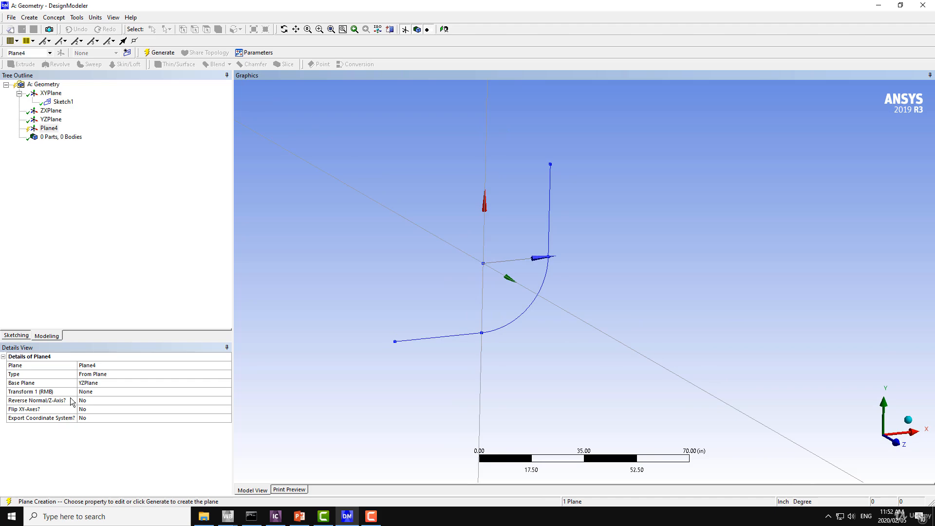
- Set Plane4's first transform to Offset X with a value of -24 in
{"action": "left_click", "coordinate": [95, 392]}
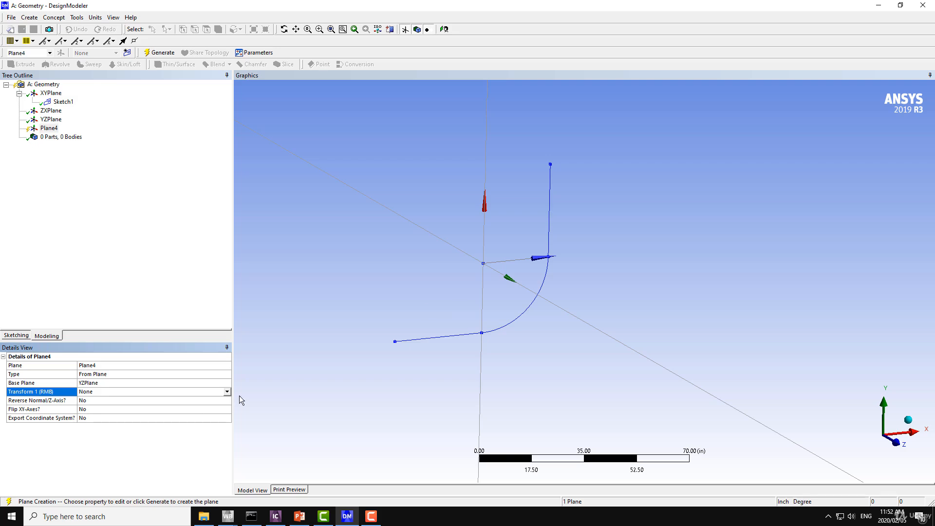
{"action": "left_click", "coordinate": [227, 392]}
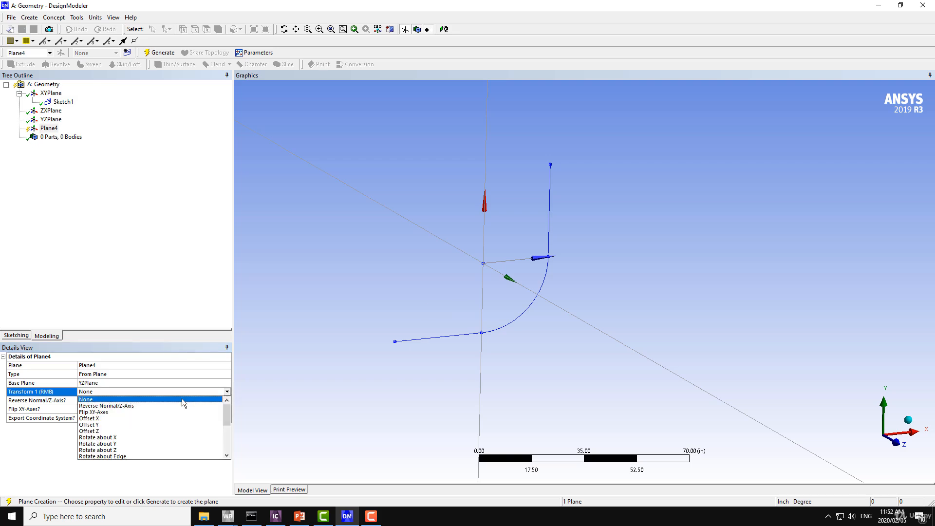
{"action": "left_click", "coordinate": [99, 419]}
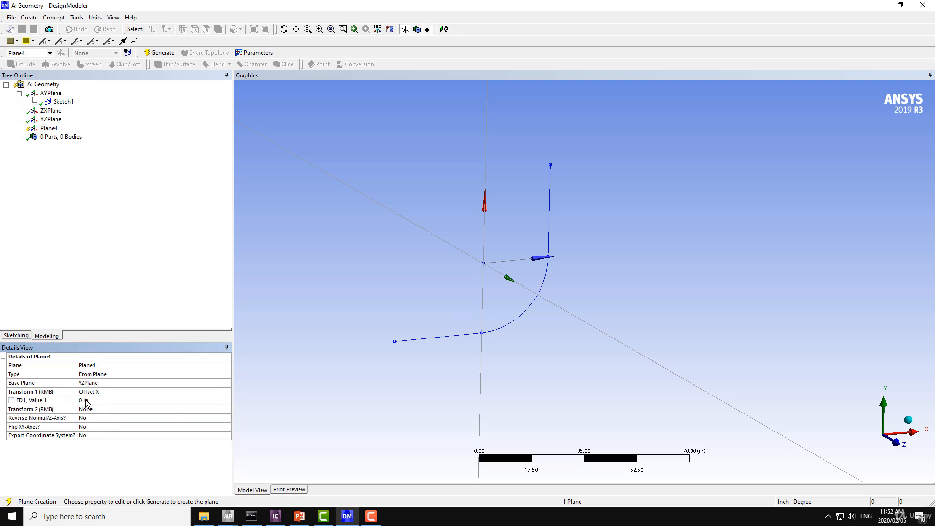
{"action": "left_click", "coordinate": [100, 400]}
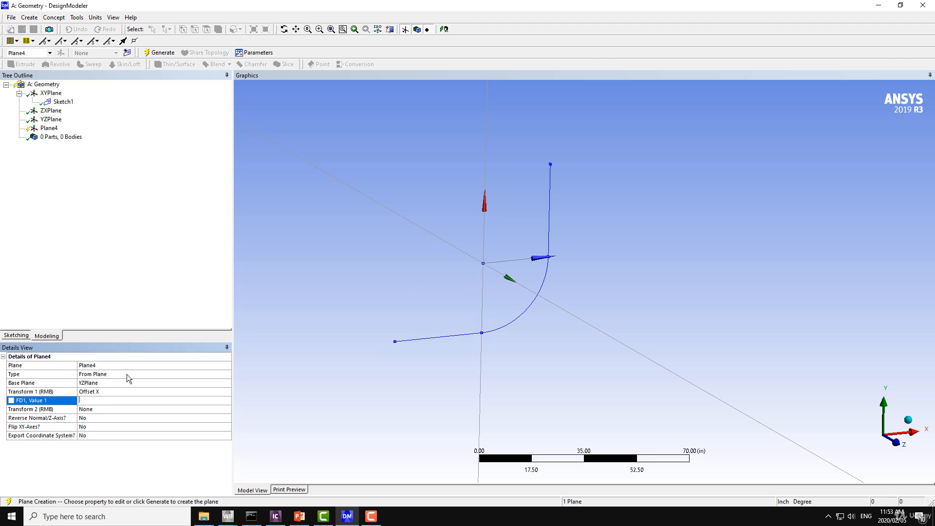
{"action": "type", "text": "4"}
{"action": "key", "text": "Return"}
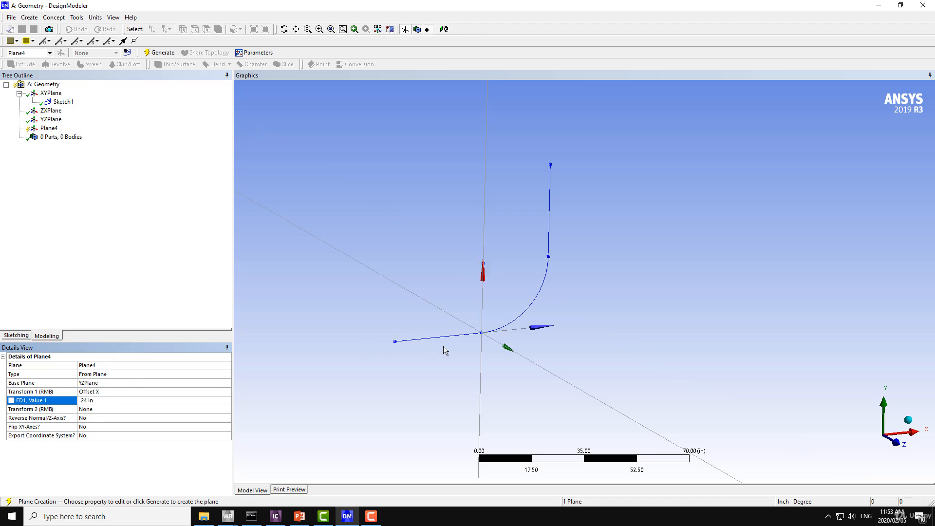
- Add a second transform to Plane4 as Offset Z with a value of -32 in
{"action": "mouse_move", "coordinate": [484, 344]}
{"action": "middle_mouse_down"}
{"action": "mouse_move", "coordinate": [444, 305]}
{"action": "mouse_move", "coordinate": [455, 346]}
{"action": "mouse_move", "coordinate": [401, 371]}
{"action": "mouse_move", "coordinate": [470, 327]}
{"action": "mouse_move", "coordinate": [463, 334]}
{"action": "middle_mouse_up"}
{"action": "mouse_move", "coordinate": [452, 274]}
{"action": "middle_mouse_down"}
{"action": "mouse_move", "coordinate": [465, 351]}
{"action": "mouse_move", "coordinate": [446, 359]}
{"action": "mouse_move", "coordinate": [471, 350]}
{"action": "middle_mouse_up"}
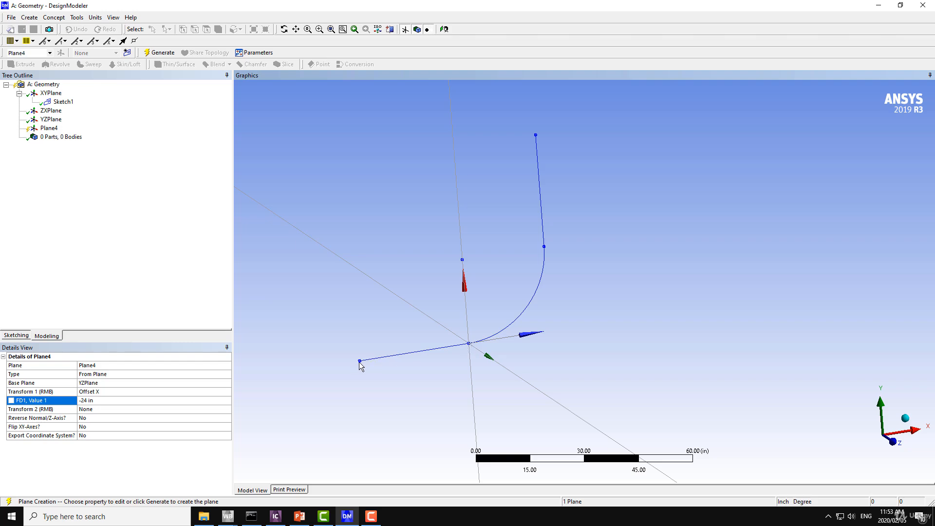
{"action": "middle_click_drag", "start_coordinate": [359, 362], "coordinate": [359, 358]}
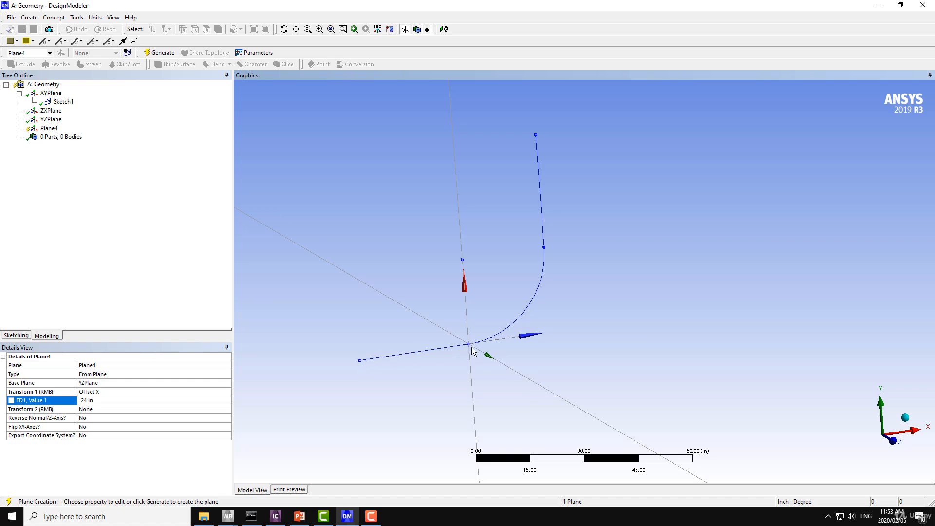
{"action": "left_click", "coordinate": [94, 409]}
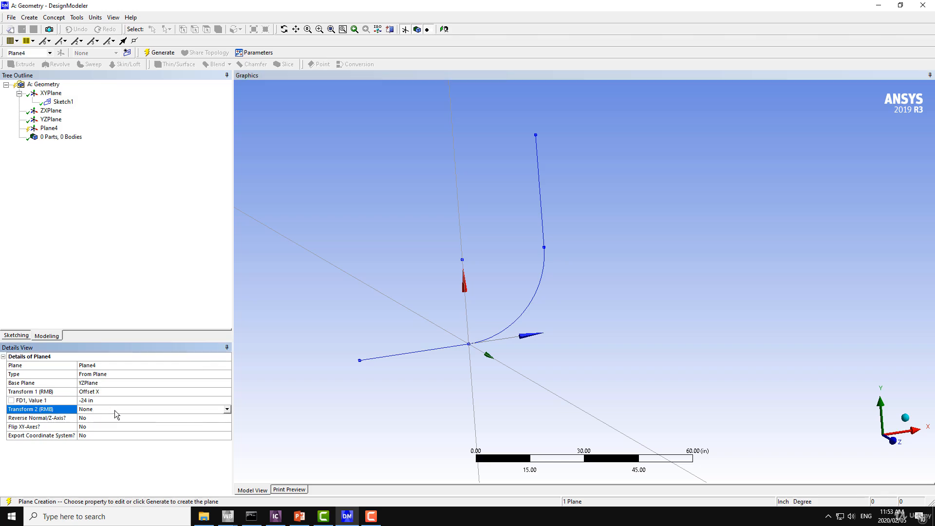
{"action": "left_click", "coordinate": [227, 409]}
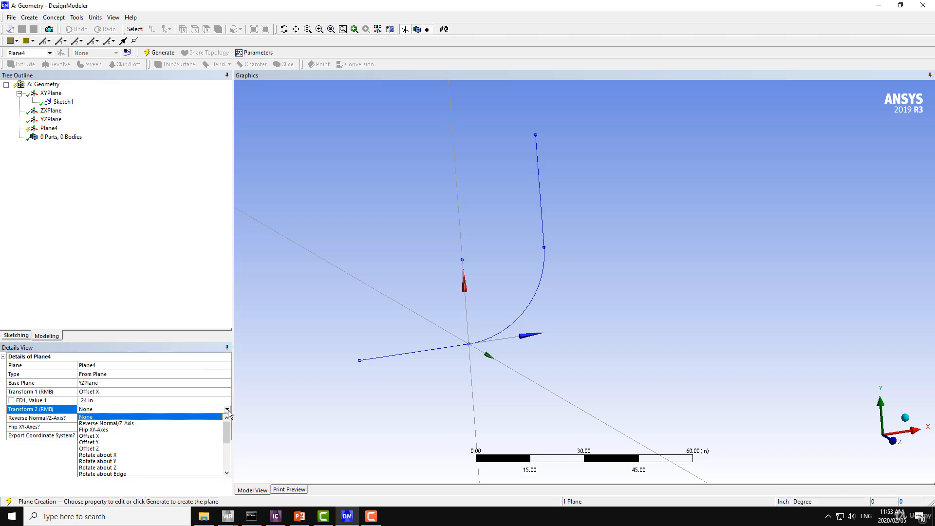
{"action": "left_click", "coordinate": [150, 259]}
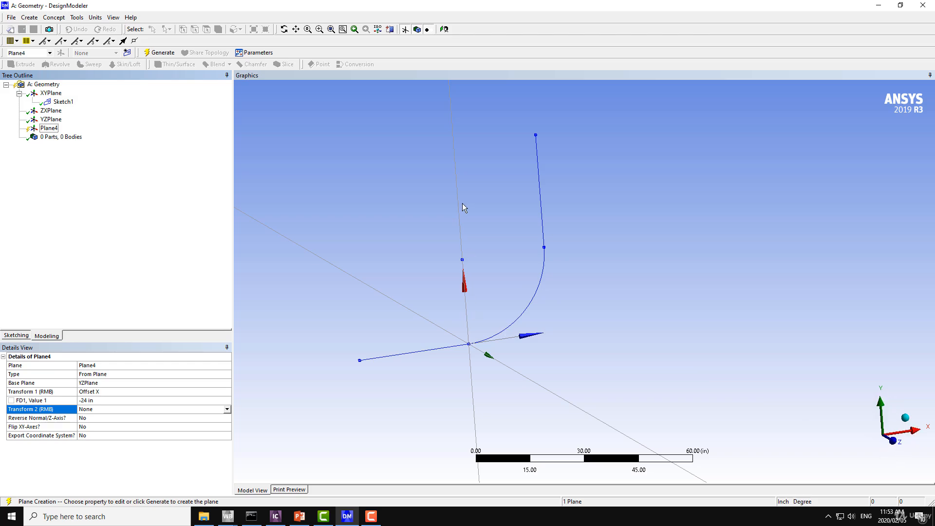
{"action": "left_click", "coordinate": [120, 408]}
{"action": "left_click", "coordinate": [227, 409]}
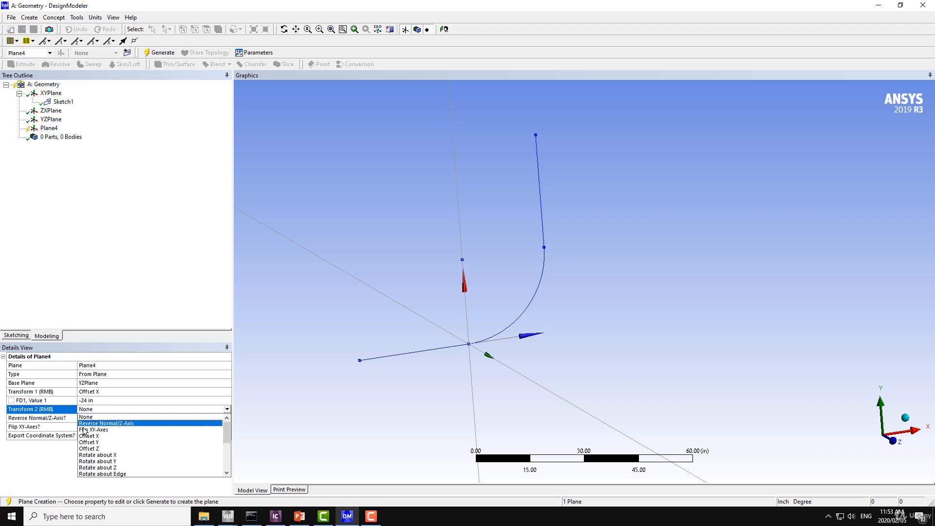
{"action": "left_click", "coordinate": [97, 448]}
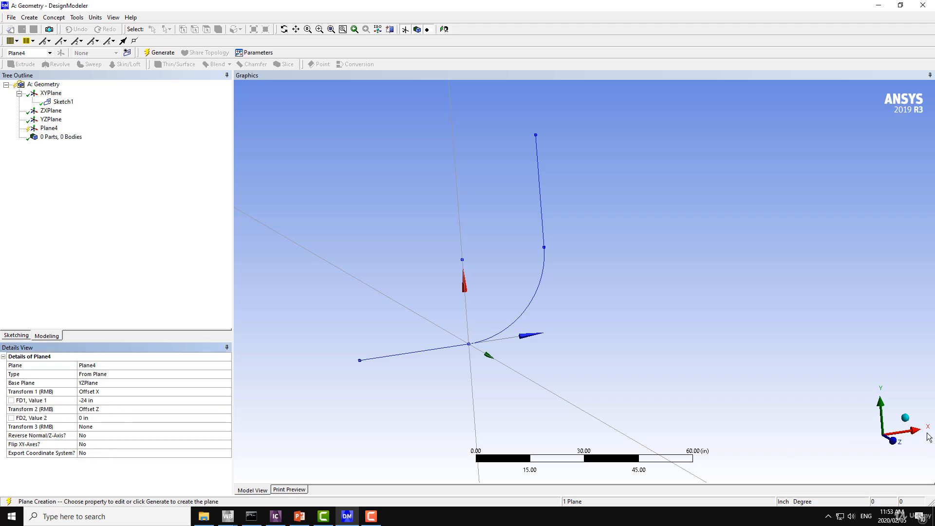
{"action": "left_click", "coordinate": [98, 418]}
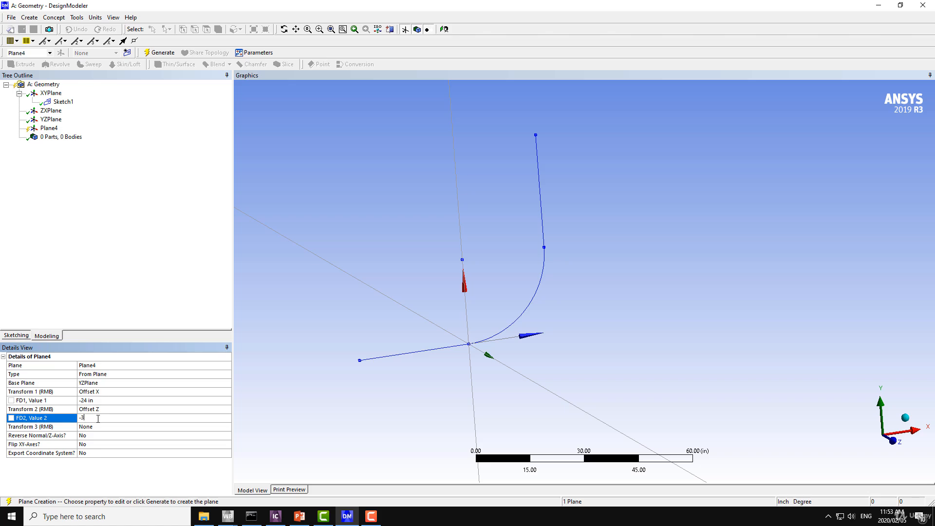
{"action": "key", "text": "Return"}
- Generate Plane4 at the free end of the sketch's horizontal line
{"action": "mouse_move", "coordinate": [374, 287]}
{"action": "middle_mouse_down"}
{"action": "mouse_move", "coordinate": [397, 280]}
{"action": "mouse_move", "coordinate": [418, 301]}
{"action": "mouse_move", "coordinate": [428, 286]}
{"action": "mouse_move", "coordinate": [402, 296]}
{"action": "middle_mouse_up"}
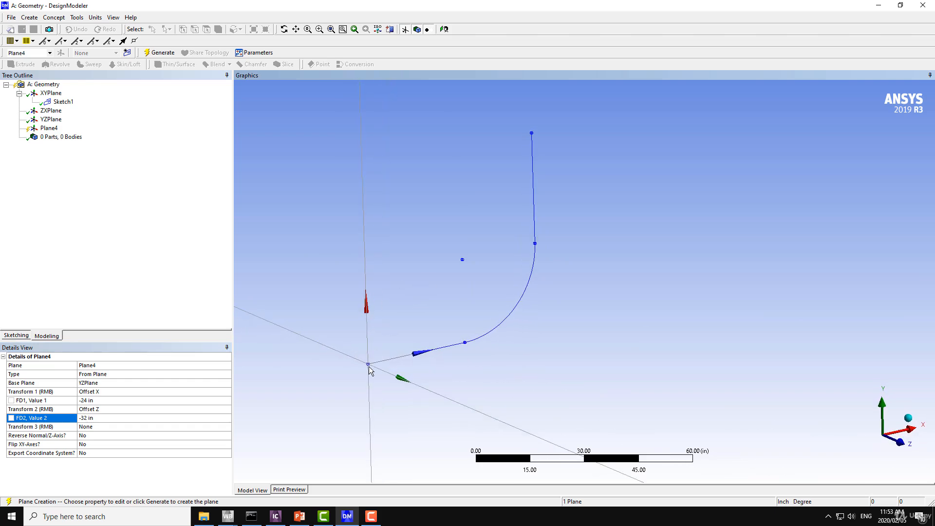
{"action": "mouse_move", "coordinate": [370, 364]}
{"action": "middle_mouse_down"}
{"action": "mouse_move", "coordinate": [355, 366]}
{"action": "mouse_move", "coordinate": [407, 372]}
{"action": "middle_mouse_up"}
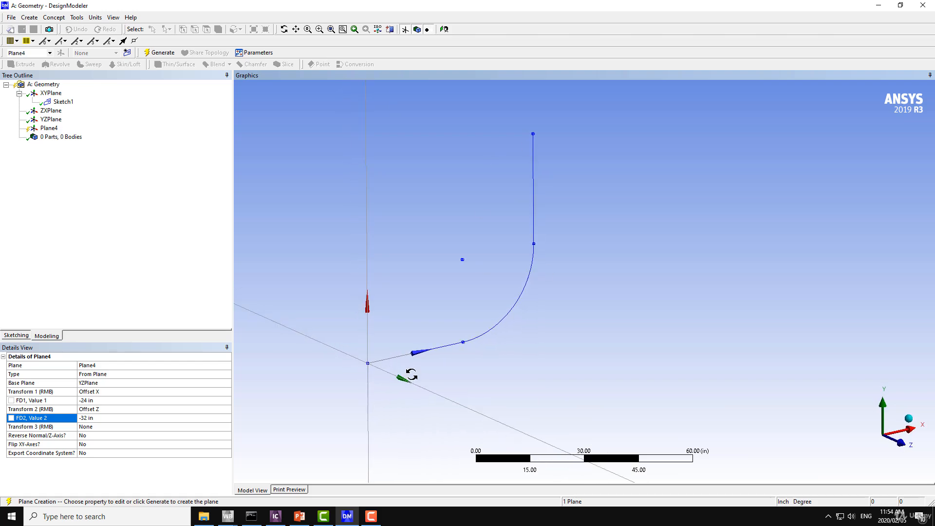
{"action": "left_click", "coordinate": [162, 55]}
{"action": "mouse_move", "coordinate": [340, 261]}
{"action": "middle_mouse_down"}
{"action": "mouse_move", "coordinate": [347, 292]}
{"action": "mouse_move", "coordinate": [358, 269]}
{"action": "mouse_move", "coordinate": [347, 303]}
{"action": "middle_mouse_up"}
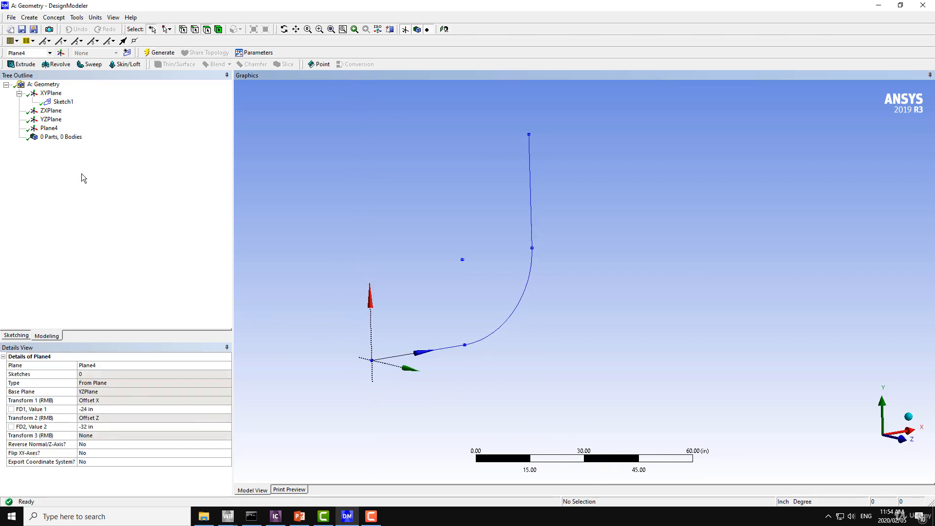
- Hide Sketch1 and orient the view to look straight at Plane4
{"action": "left_click", "coordinate": [49, 129]}
{"action": "left_click", "coordinate": [445, 26]}
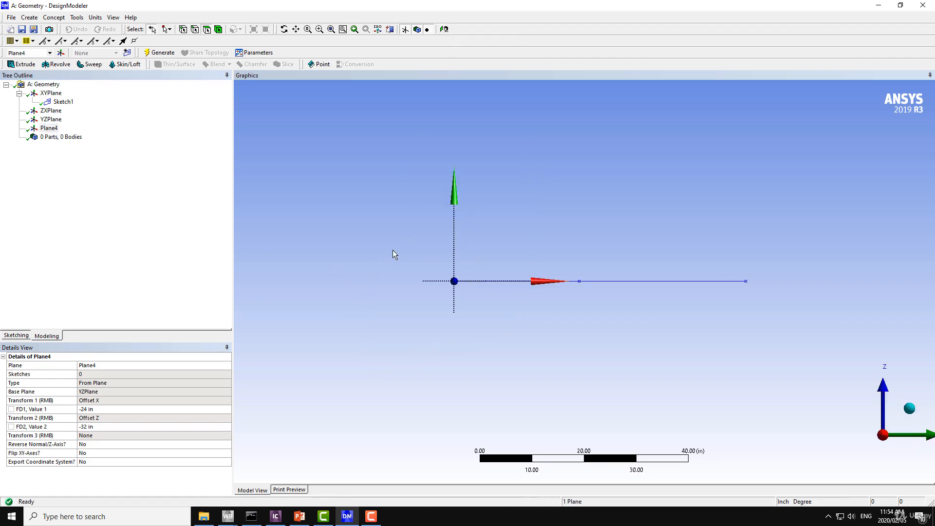
{"action": "right_click", "coordinate": [65, 102]}
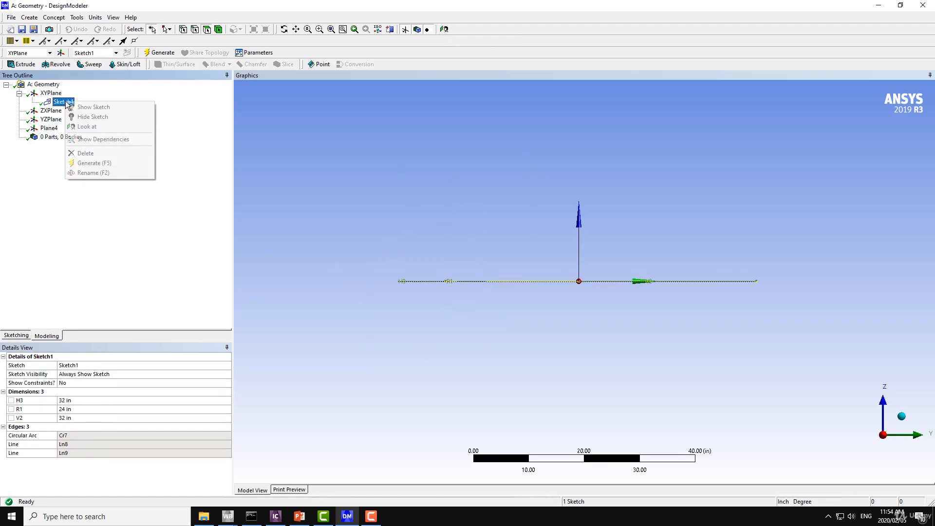
{"action": "left_click", "coordinate": [95, 116]}
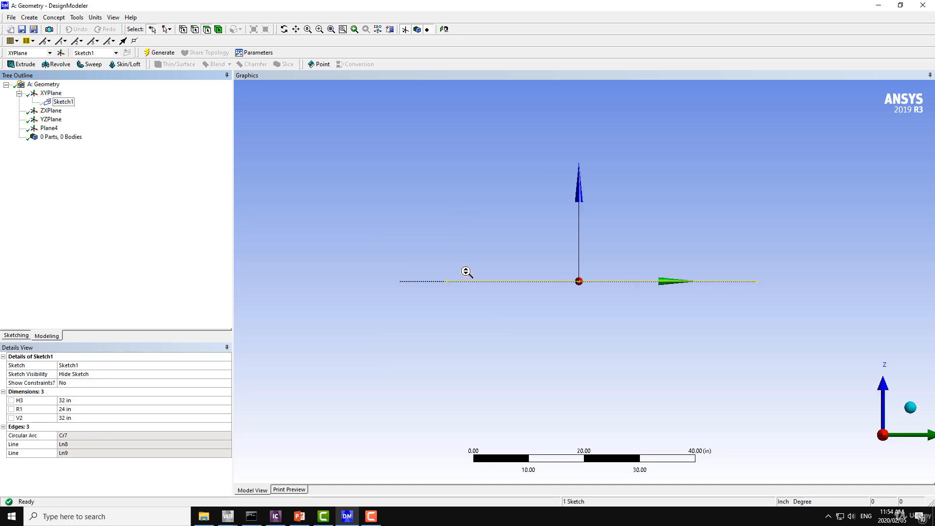
{"action": "left_click", "coordinate": [444, 29]}
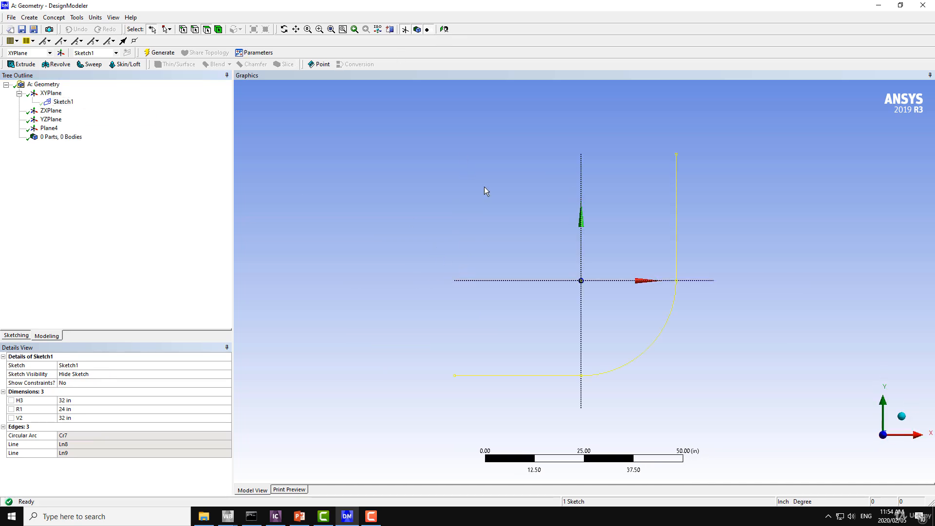
{"action": "left_click", "coordinate": [45, 127]}
{"action": "left_click", "coordinate": [448, 29]}
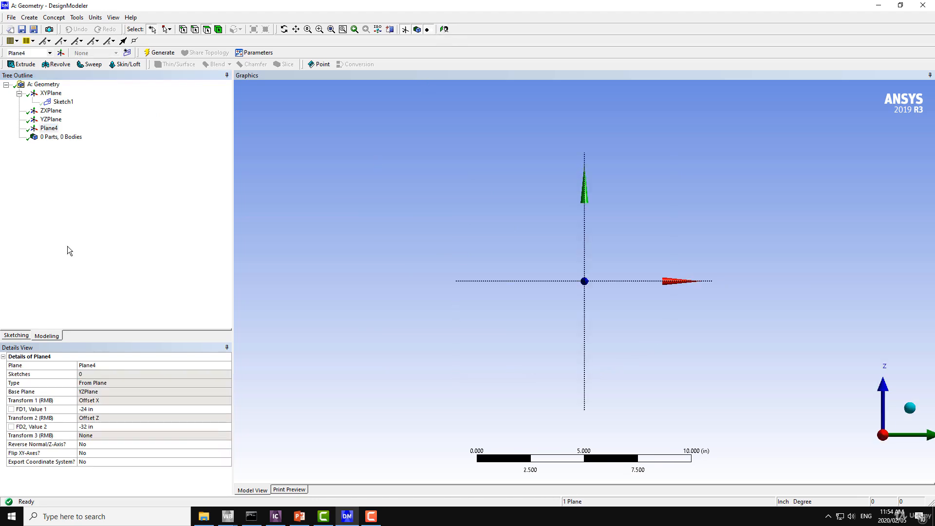
- Check the pipe diameter on the Mixing Elbow slide in PowerPoint and sketch a circle about 3.6 in across centred on Plane4's origin
{"action": "left_click", "coordinate": [17, 335]}
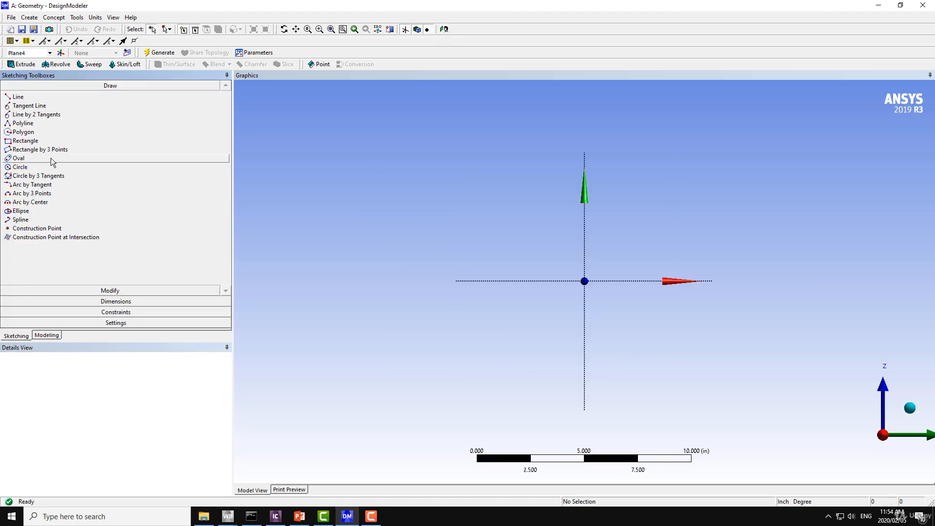
{"action": "left_click", "coordinate": [24, 167]}
{"action": "left_click", "coordinate": [300, 515]}
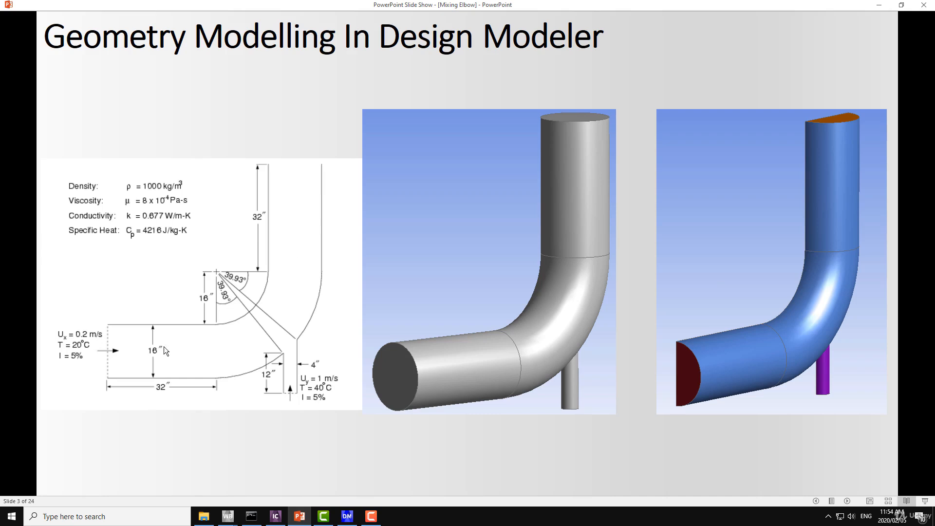
{"action": "left_click", "coordinate": [348, 515]}
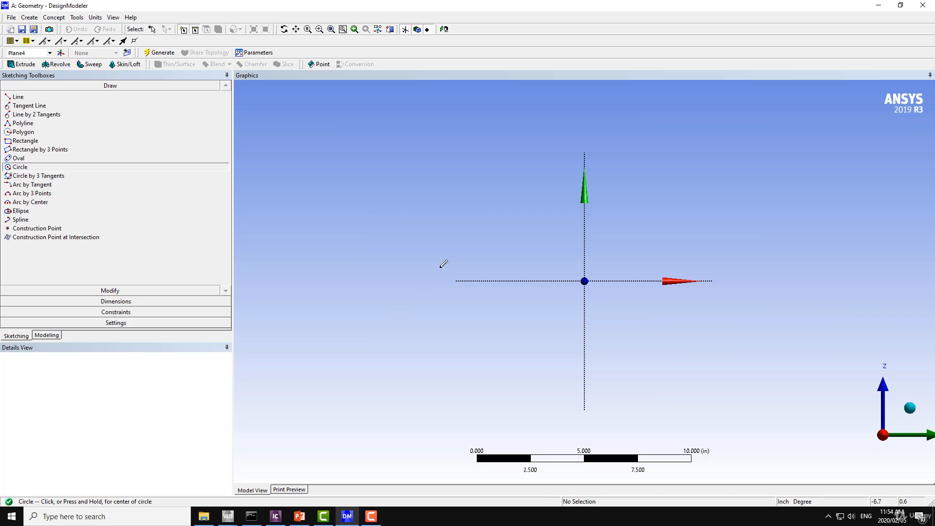
{"action": "left_click", "coordinate": [585, 281]}
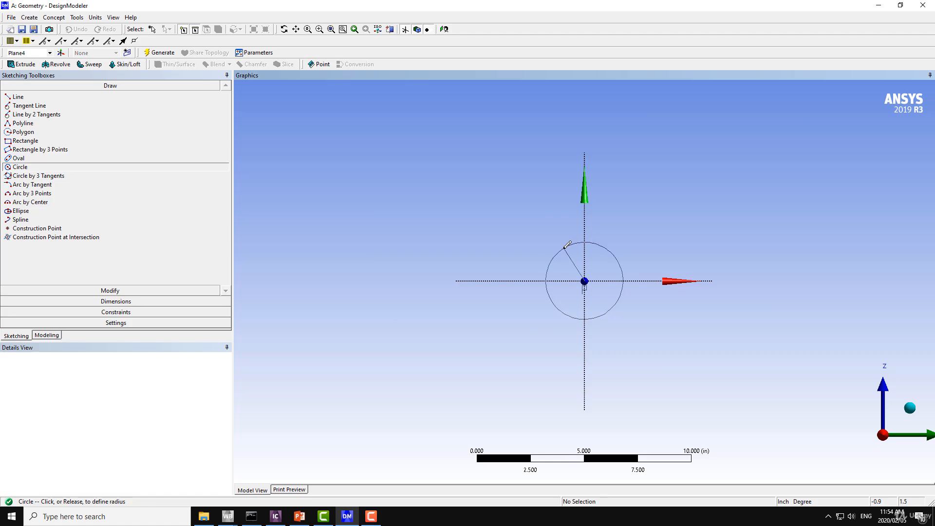
{"action": "left_click", "coordinate": [564, 249]}
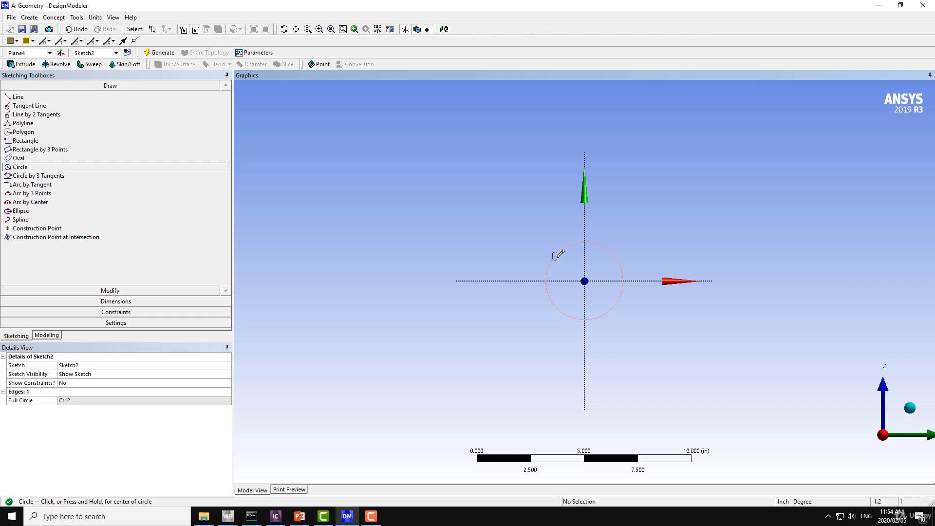
- Add a diameter dimension to the circle on Plane4 and set it to 16 in
{"action": "left_click", "coordinate": [111, 302]}
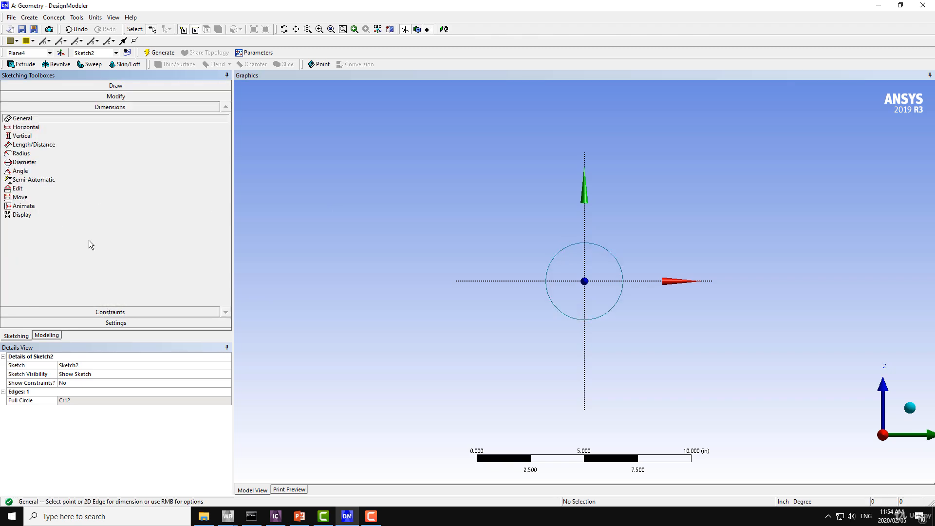
{"action": "left_click", "coordinate": [33, 163]}
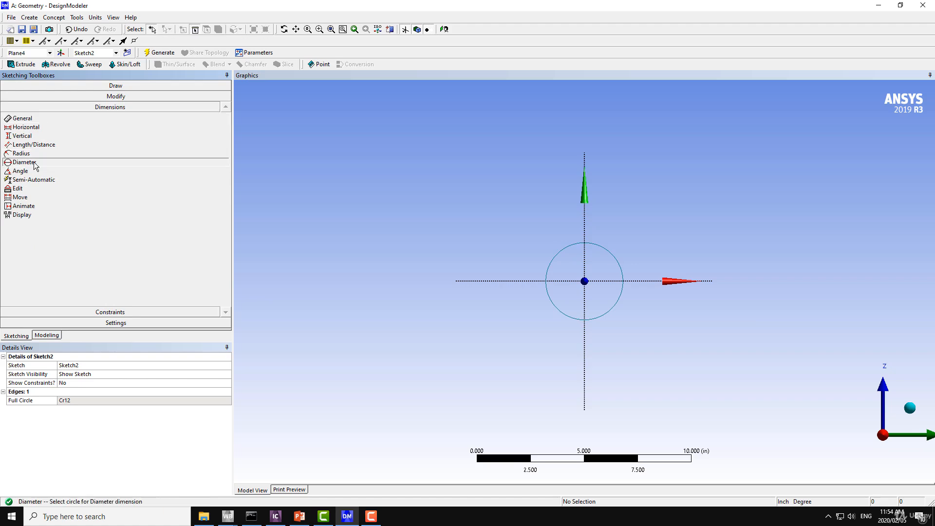
{"action": "left_click", "coordinate": [553, 261]}
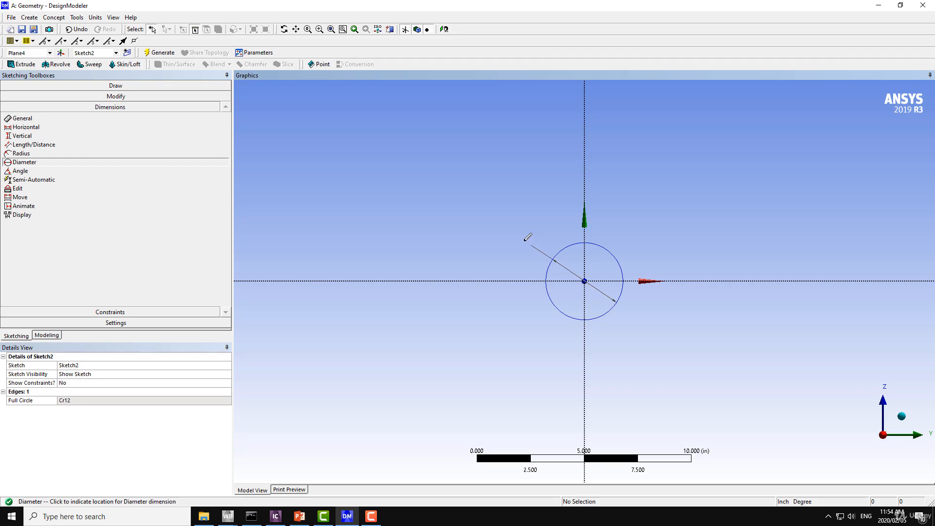
{"action": "left_click", "coordinate": [531, 238]}
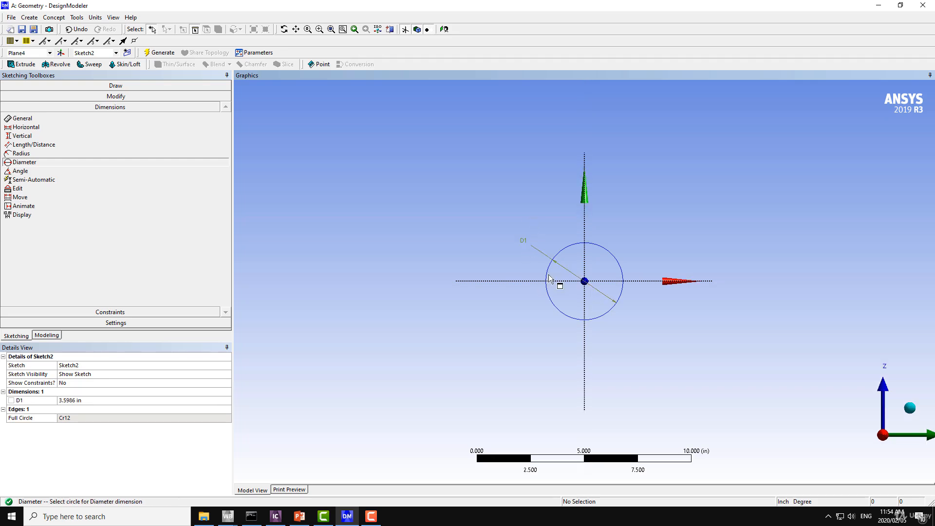
{"action": "left_click", "coordinate": [86, 401]}
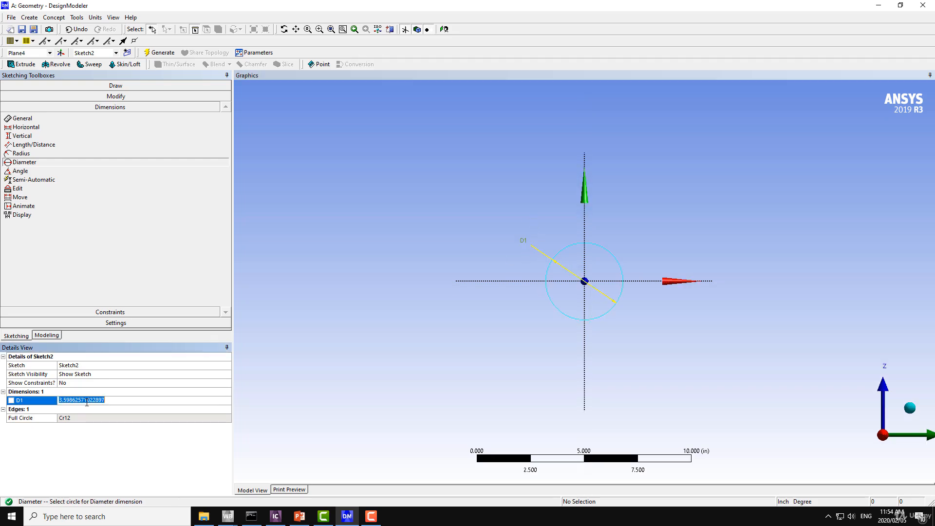
{"action": "type", "text": "16"}
{"action": "key", "text": "Return"}
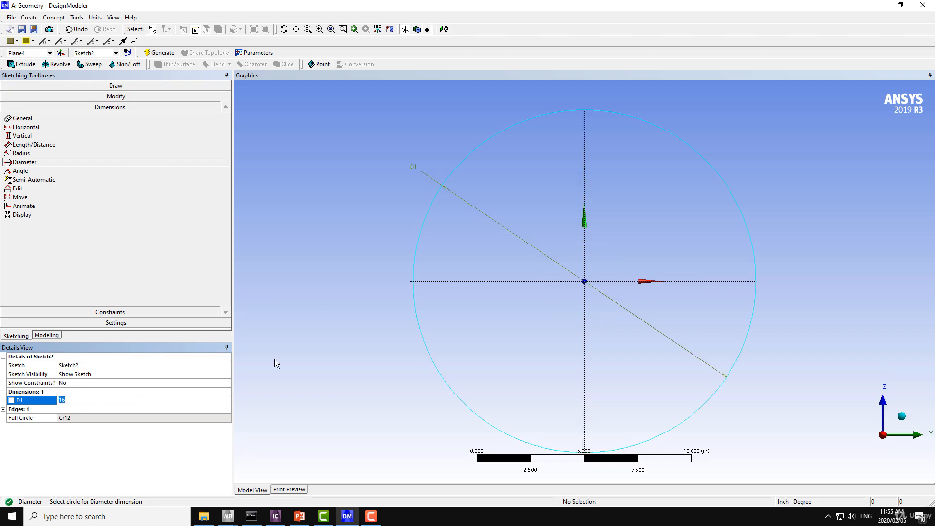
- Set the path sketch, Sketch1 under XYPlane, to Always Show Sketch
{"action": "scroll", "coordinate": [352, 270], "scroll_direction": "down", "scroll_amount": 5}
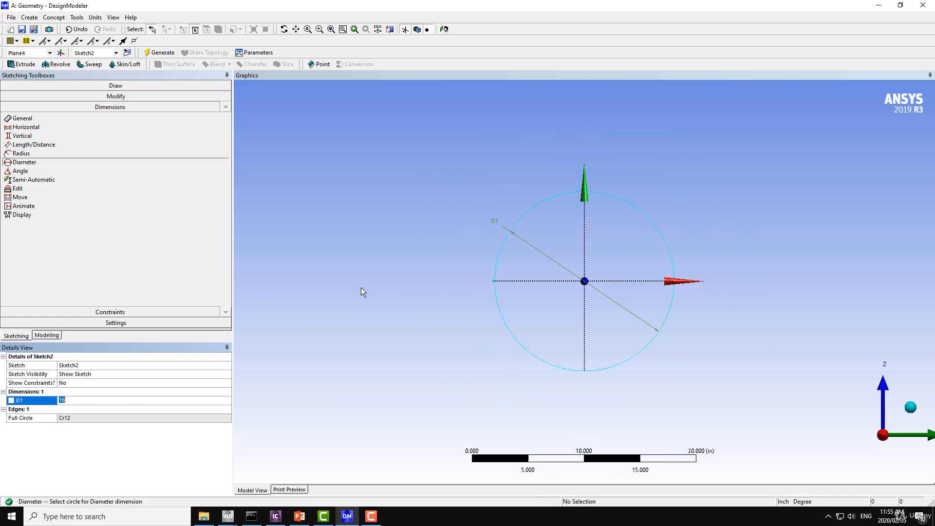
{"action": "left_click", "coordinate": [51, 334]}
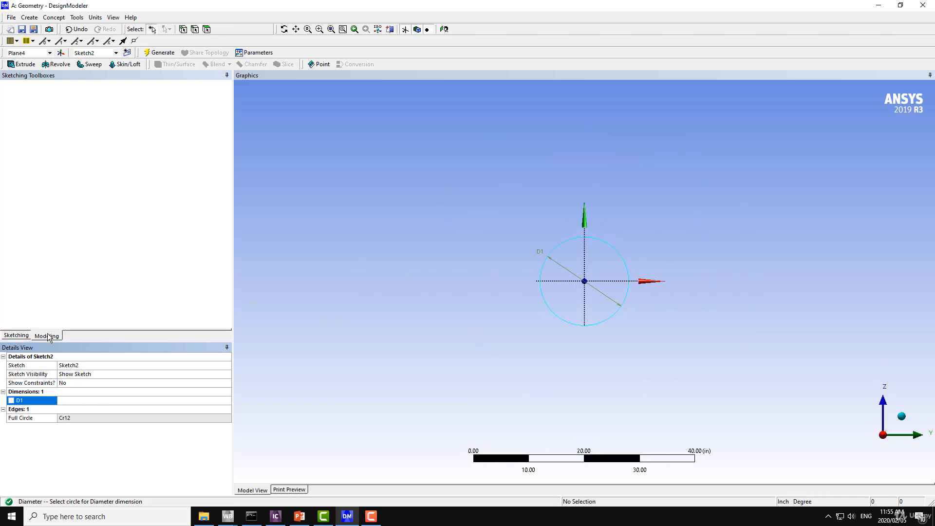
{"action": "middle_click_drag", "start_coordinate": [298, 284], "coordinate": [273, 288]}
{"action": "left_click", "coordinate": [63, 102]}
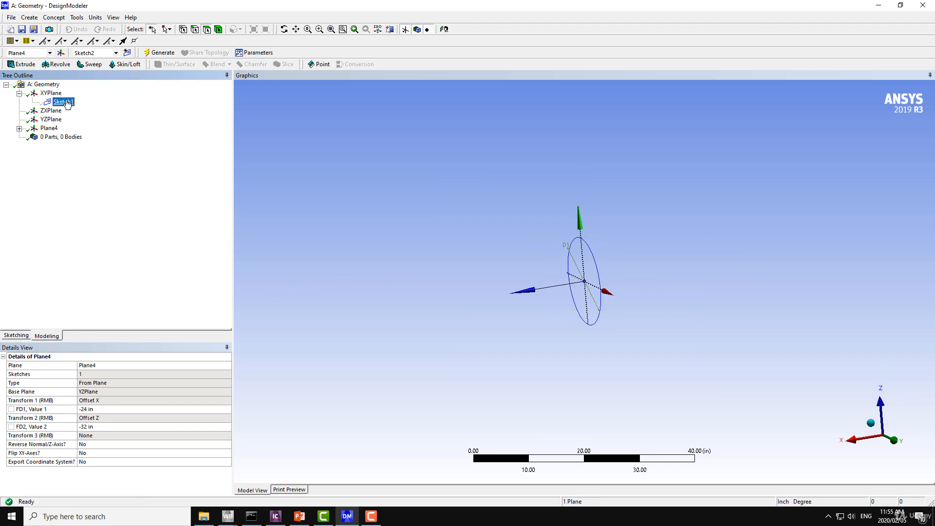
{"action": "right_click", "coordinate": [65, 103]}
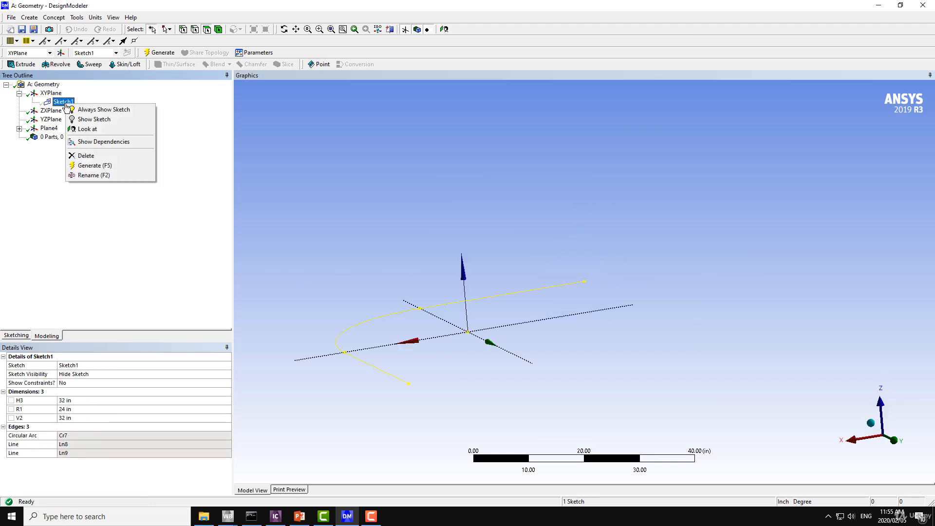
{"action": "left_click", "coordinate": [106, 110]}
- Set the circle sketch, Sketch2 under Plane4, to Always Show Sketch
{"action": "mouse_move", "coordinate": [292, 170]}
{"action": "middle_mouse_down"}
{"action": "mouse_move", "coordinate": [377, 190]}
{"action": "mouse_move", "coordinate": [344, 242]}
{"action": "mouse_move", "coordinate": [382, 317]}
{"action": "mouse_move", "coordinate": [370, 312]}
{"action": "middle_mouse_up"}
{"action": "left_click", "coordinate": [19, 129]}
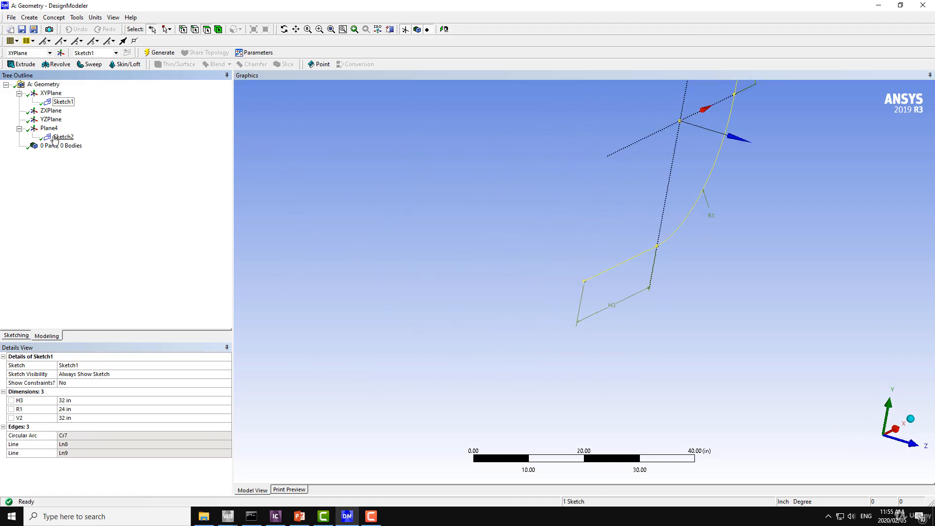
{"action": "left_click", "coordinate": [62, 137]}
{"action": "right_click", "coordinate": [62, 137]}
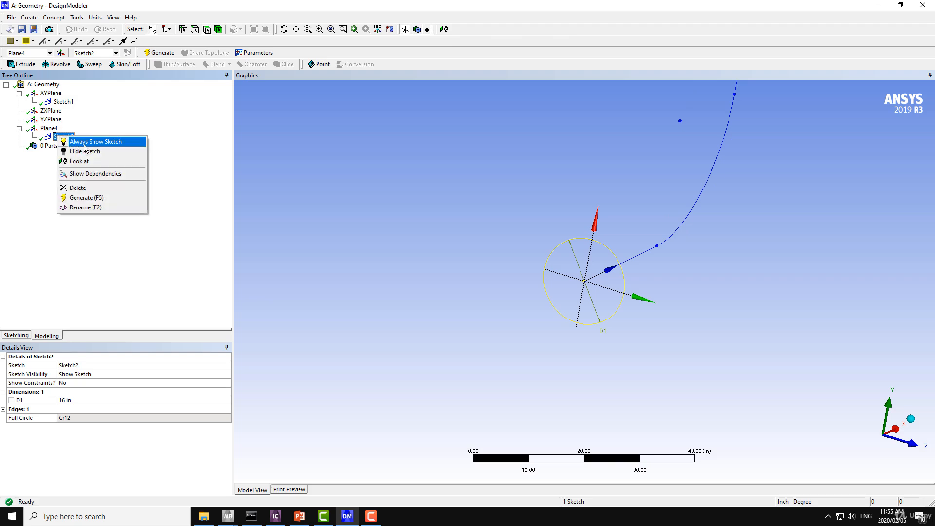
{"action": "left_click", "coordinate": [95, 141]}
{"action": "mouse_move", "coordinate": [349, 215]}
{"action": "middle_mouse_down"}
{"action": "mouse_move", "coordinate": [271, 256]}
{"action": "mouse_move", "coordinate": [276, 272]}
{"action": "mouse_move", "coordinate": [299, 257]}
{"action": "mouse_move", "coordinate": [253, 261]}
{"action": "mouse_move", "coordinate": [330, 302]}
{"action": "middle_mouse_up"}
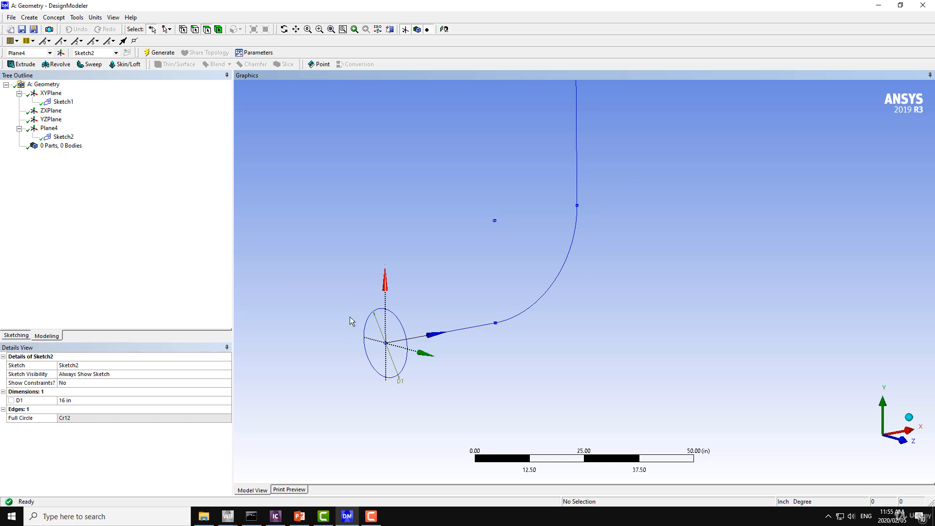
{"action": "mouse_move", "coordinate": [322, 348]}
{"action": "middle_mouse_down"}
{"action": "mouse_move", "coordinate": [302, 338]}
{"action": "mouse_move", "coordinate": [359, 330]}
{"action": "middle_mouse_up"}
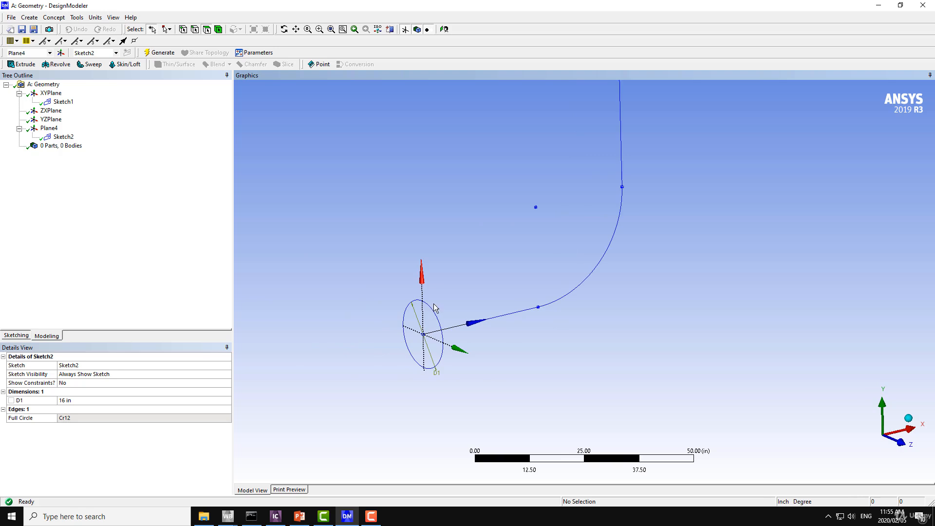
{"action": "middle_click_drag", "start_coordinate": [614, 155], "coordinate": [471, 321], "text": "ctrl"}
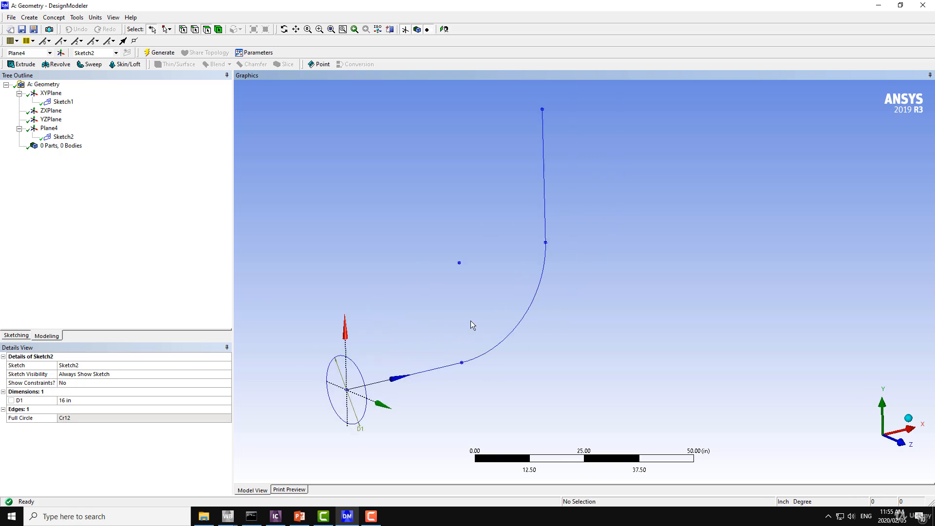
{"action": "middle_click_drag", "start_coordinate": [382, 306], "coordinate": [440, 273], "text": "ctrl"}
{"action": "mouse_move", "coordinate": [423, 322]}
{"action": "middle_mouse_down"}
{"action": "mouse_move", "coordinate": [424, 305]}
{"action": "mouse_move", "coordinate": [418, 312]}
{"action": "middle_mouse_up"}
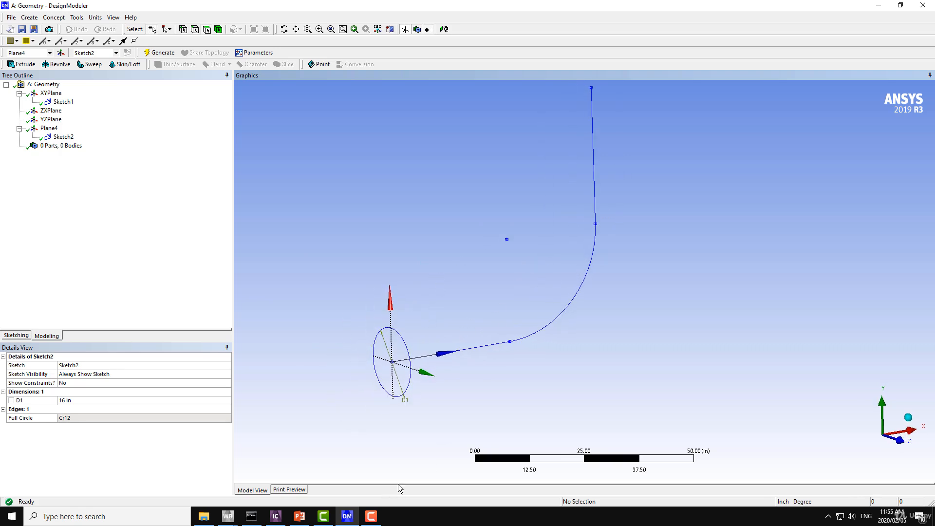